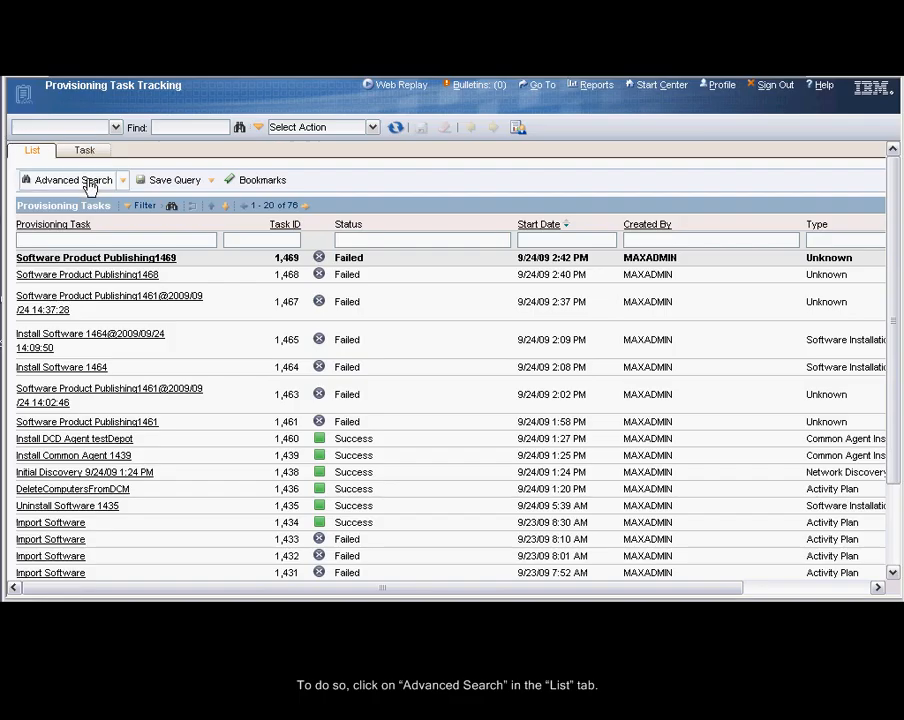
Filter the provisioning tasks with an advanced search for the statuses Failed and Timeout
{"action": "left_click", "coordinate": [90, 183]}
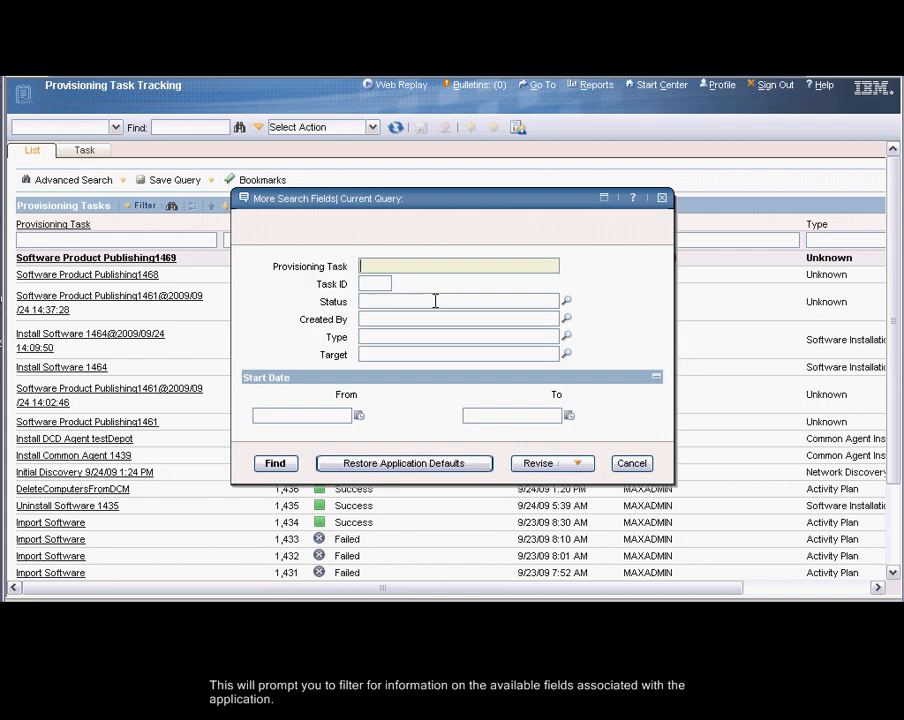
{"action": "left_click", "coordinate": [566, 300]}
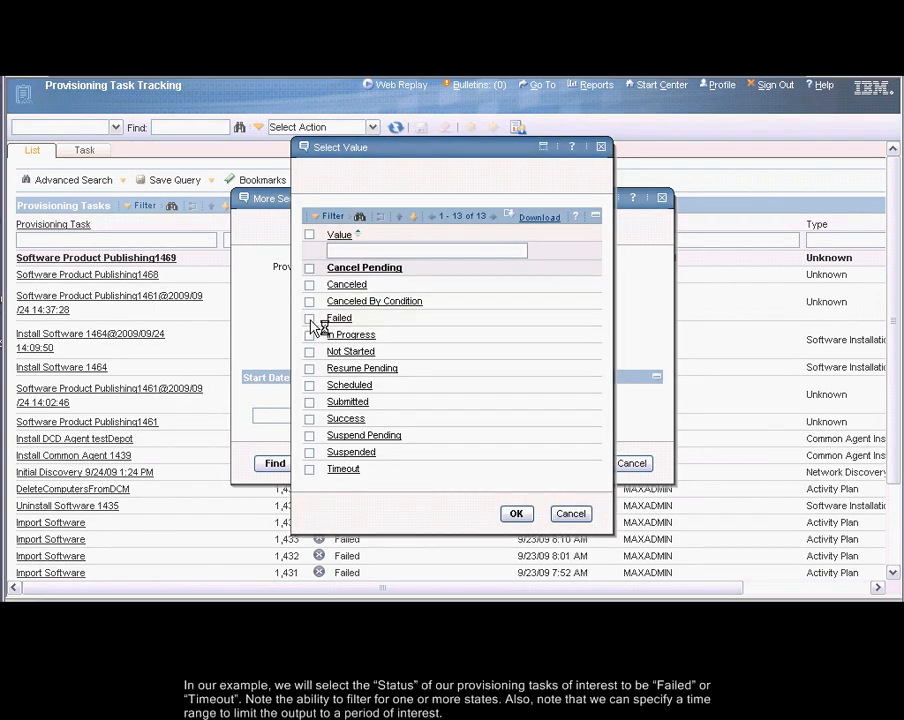
{"action": "left_click", "coordinate": [309, 319]}
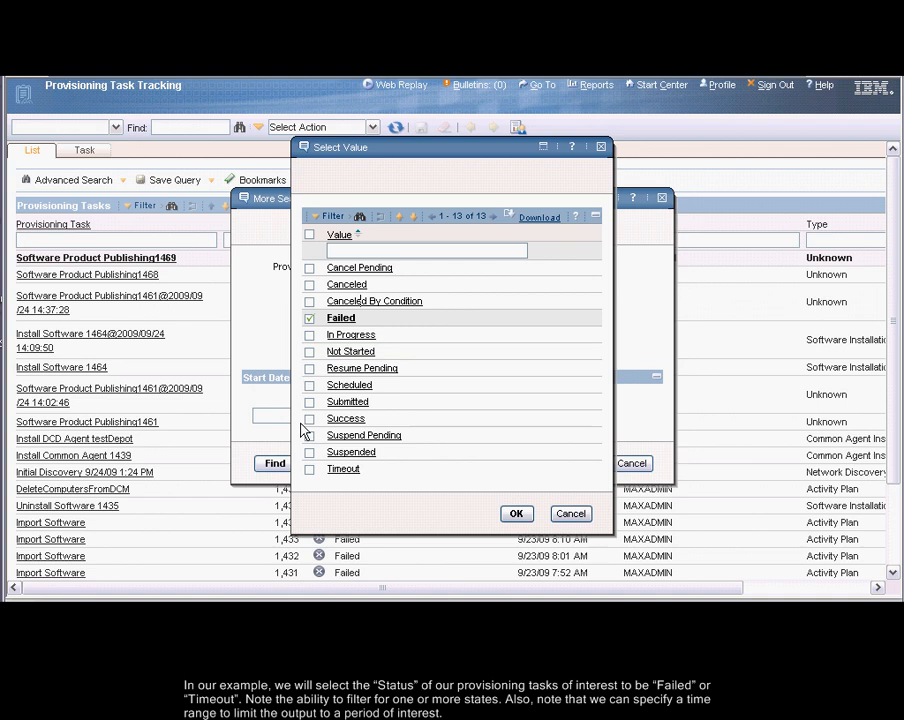
{"action": "left_click", "coordinate": [310, 471]}
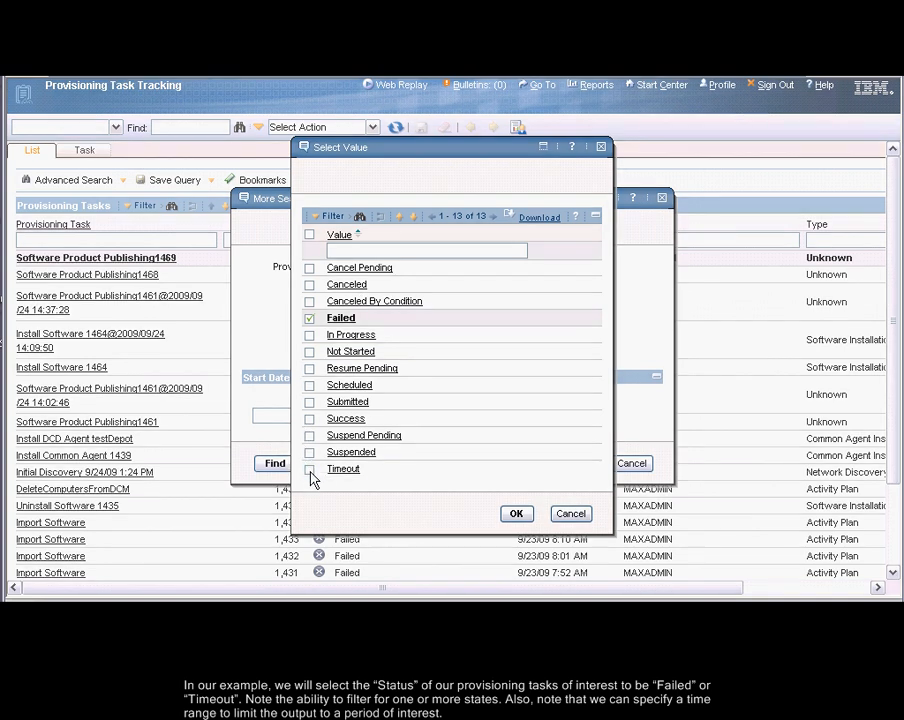
{"action": "left_click", "coordinate": [516, 516]}
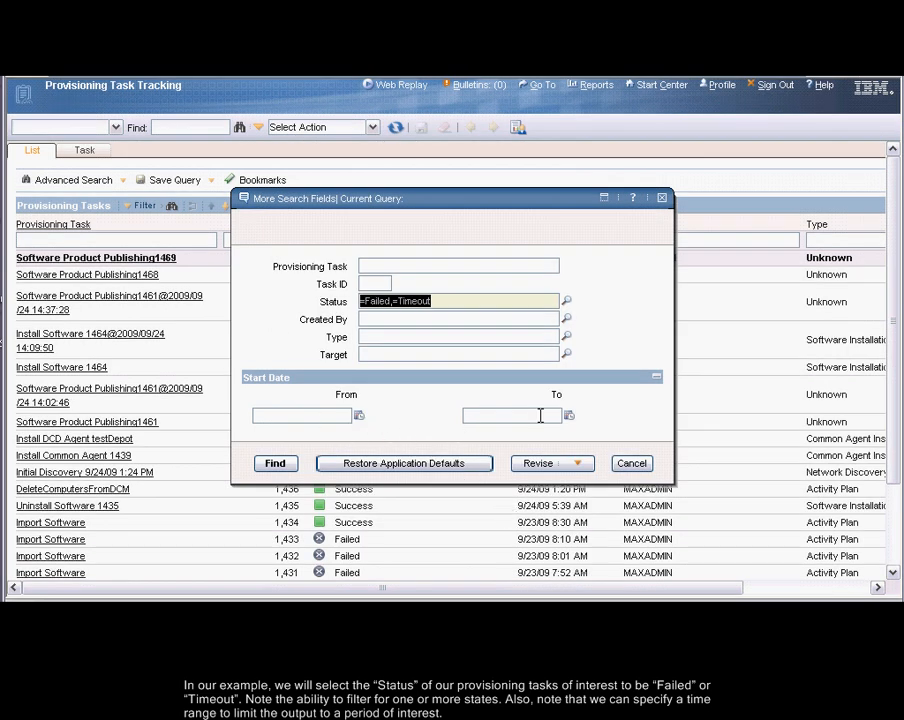
{"action": "left_click", "coordinate": [282, 466]}
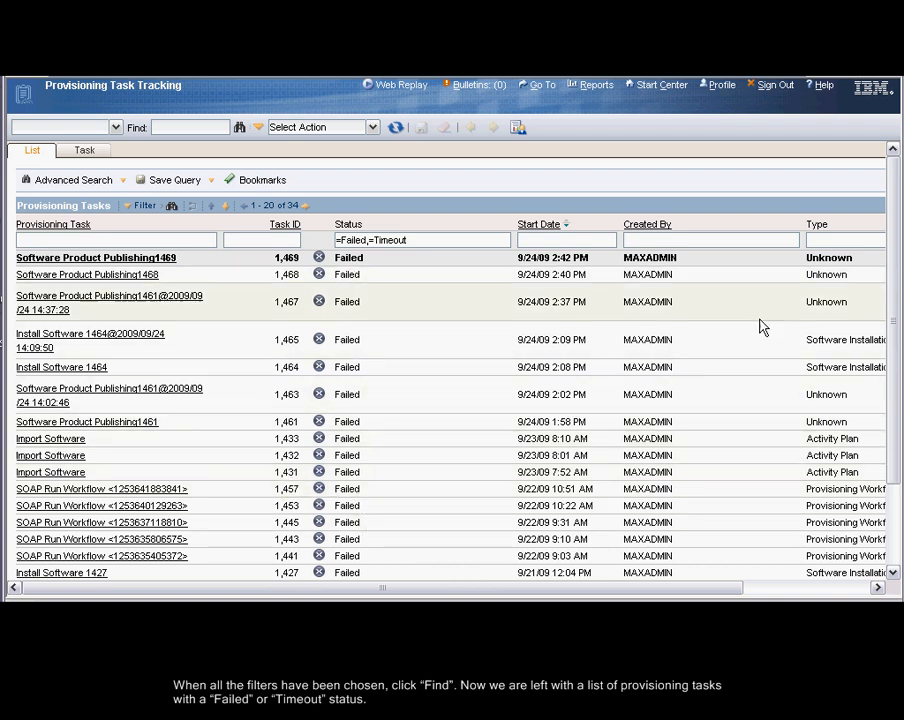
{"action": "left_click_drag", "start_coordinate": [896, 262], "coordinate": [884, 214]}
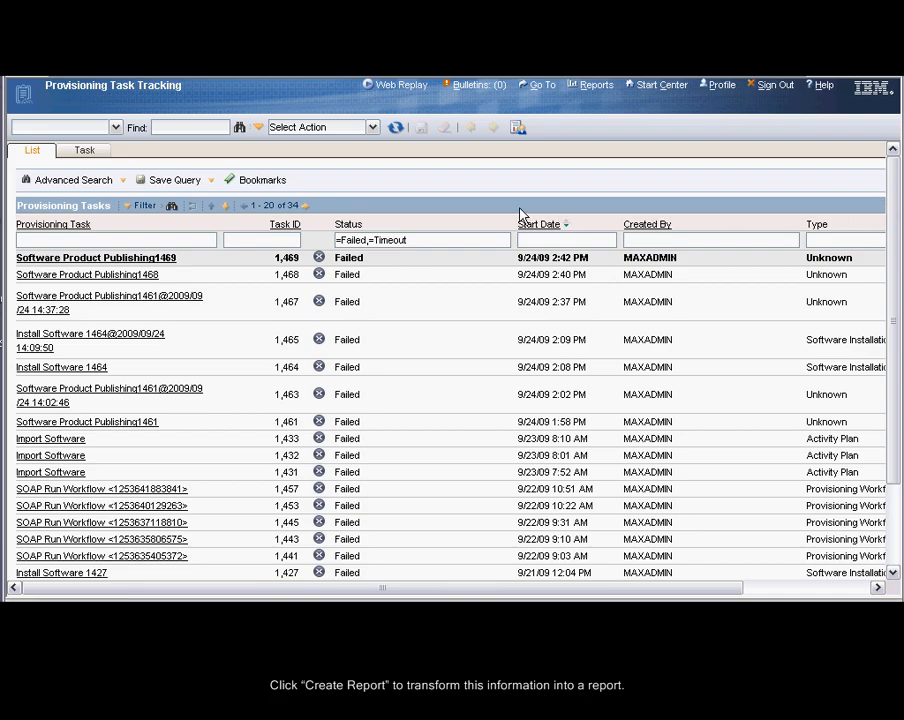
Create a query-based report from the filtered tasks with the fields Activity Plan Id, Created By User, Provisioning Task and End Time
{"action": "left_click", "coordinate": [520, 130]}
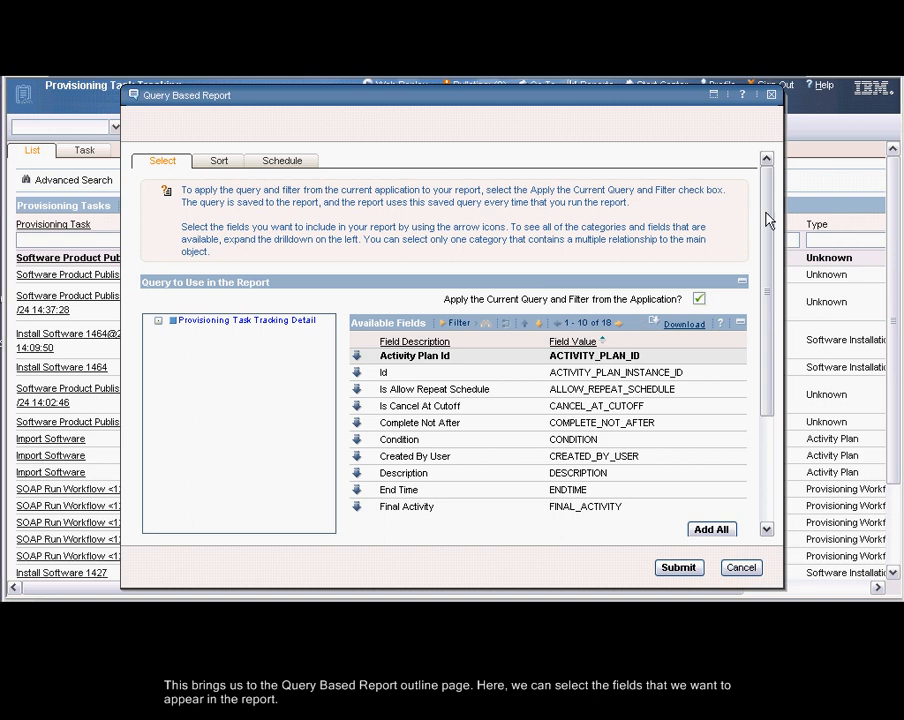
{"action": "left_click_drag", "start_coordinate": [761, 224], "coordinate": [761, 290]}
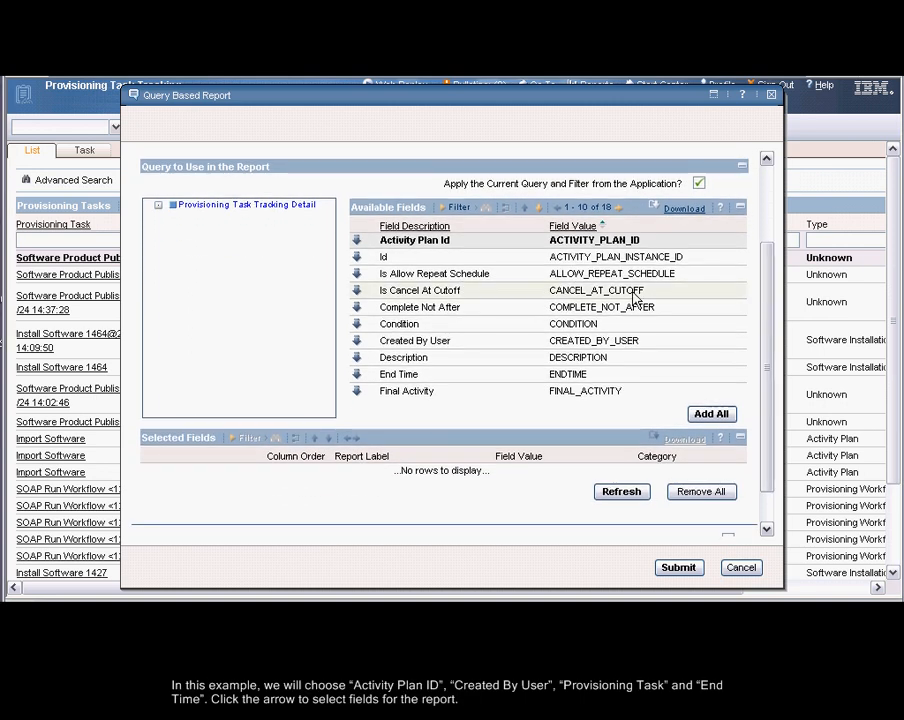
{"action": "left_click", "coordinate": [356, 240]}
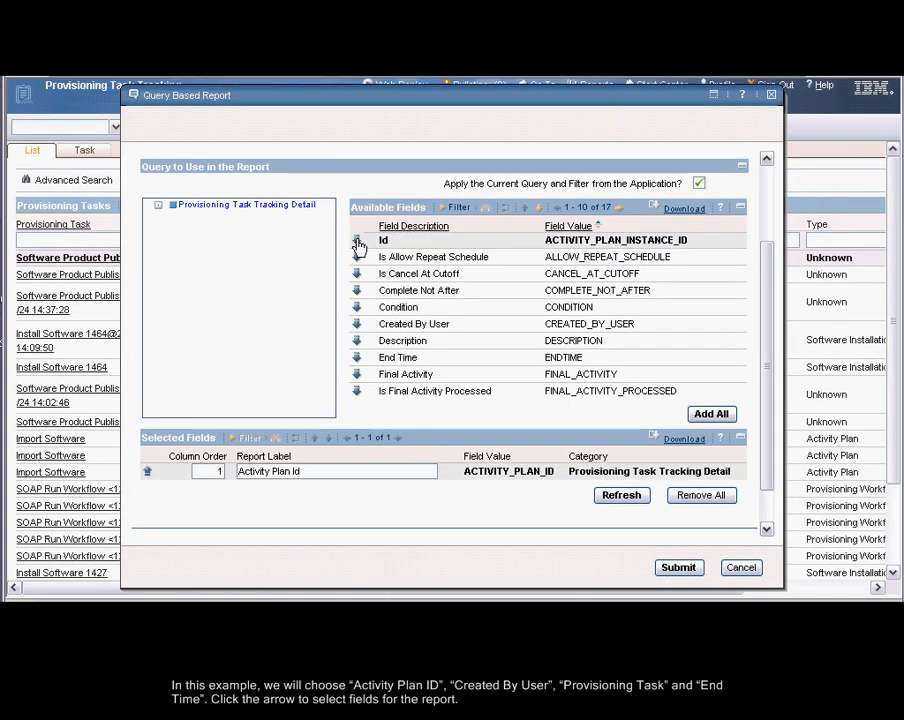
{"action": "left_click", "coordinate": [357, 324]}
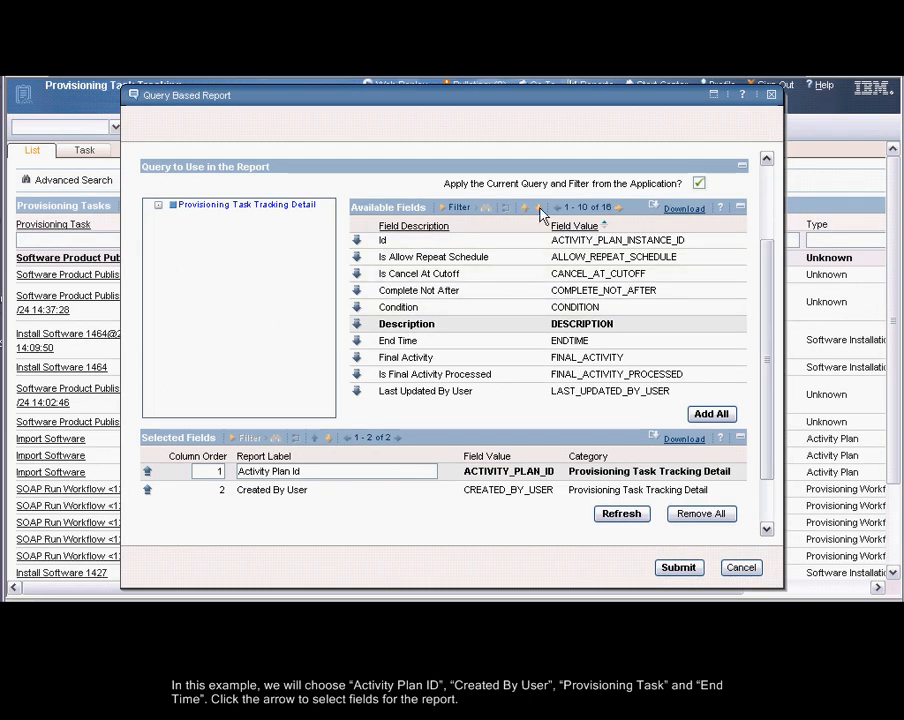
{"action": "left_click", "coordinate": [616, 208]}
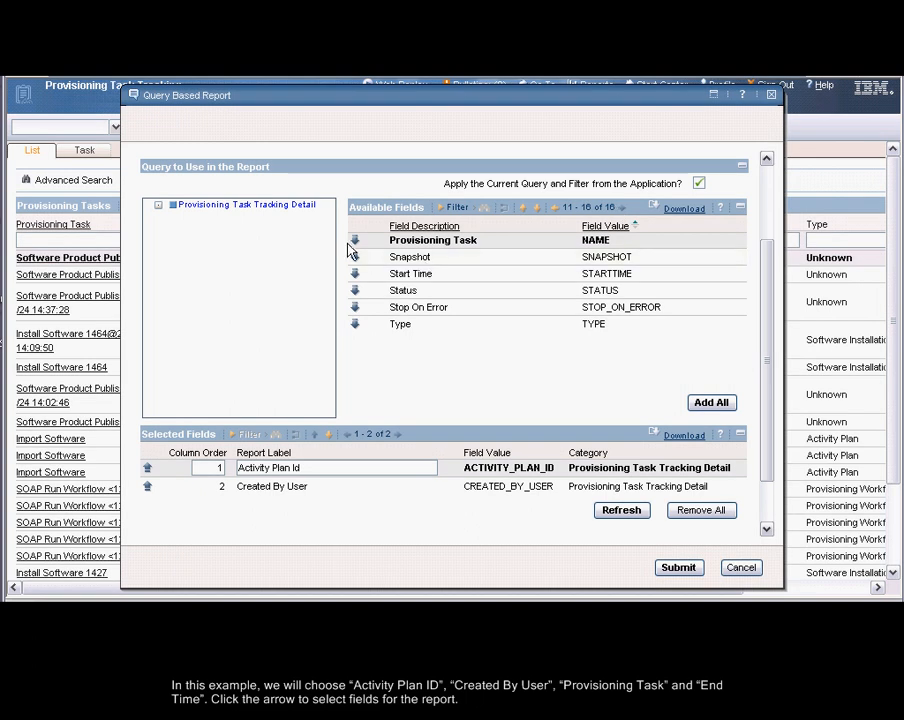
{"action": "left_click", "coordinate": [355, 242]}
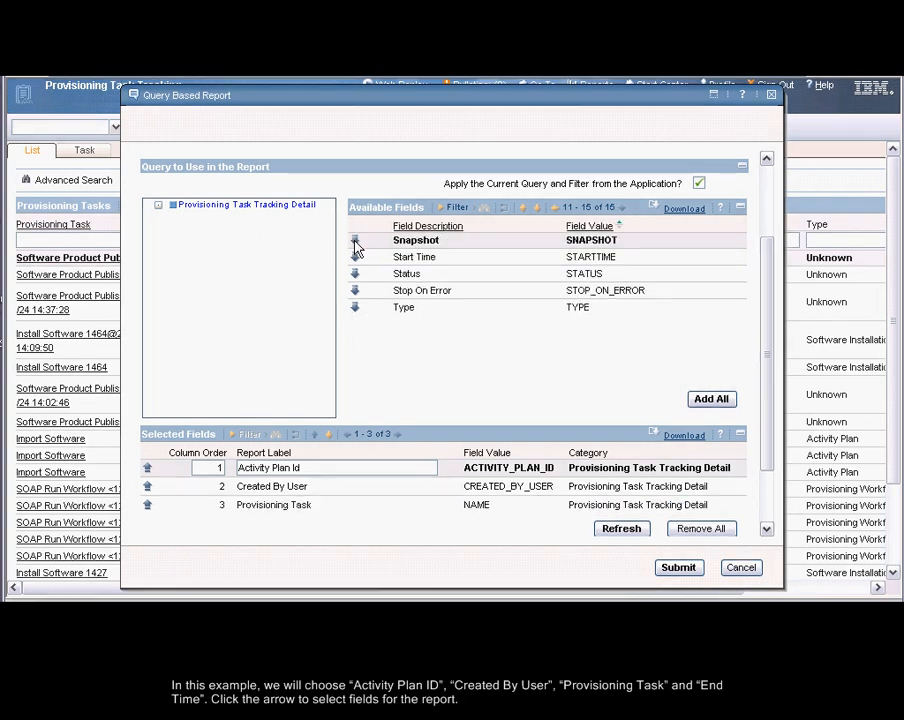
{"action": "left_click", "coordinate": [555, 209]}
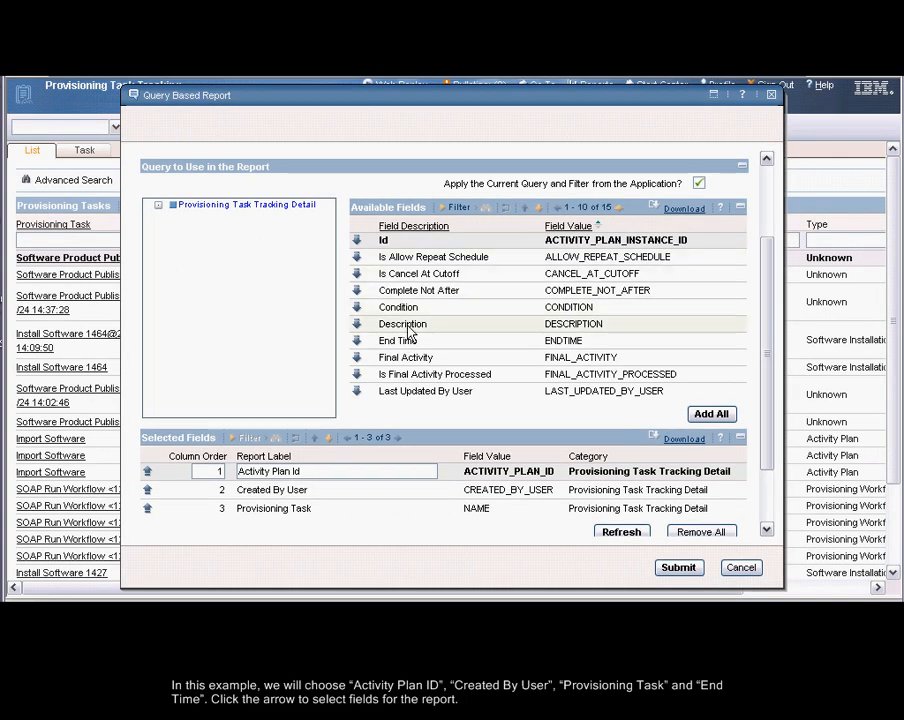
{"action": "left_click", "coordinate": [355, 341]}
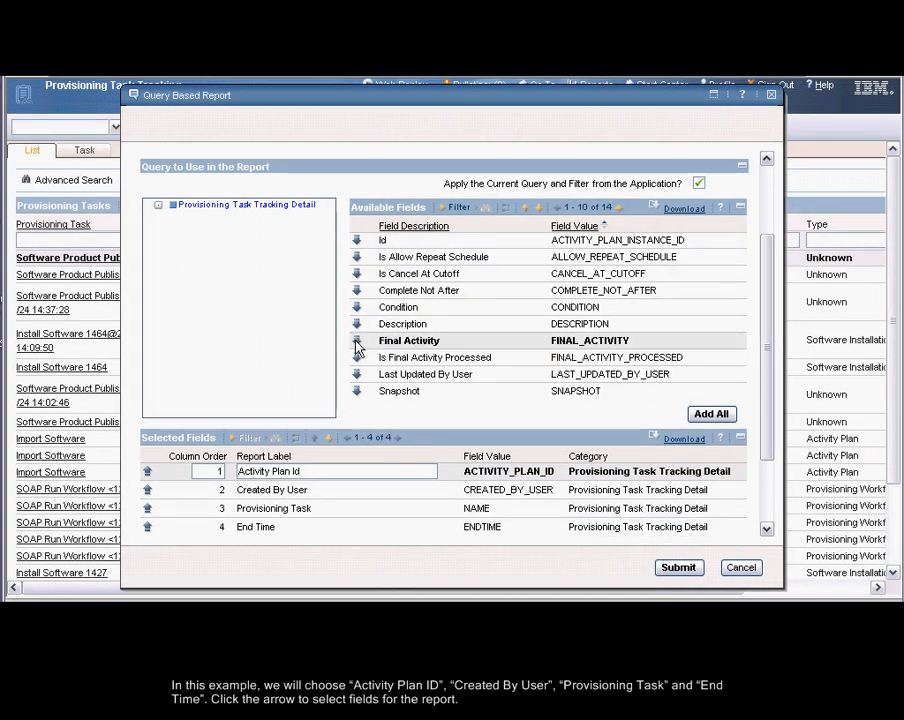
{"action": "left_click_drag", "start_coordinate": [768, 354], "coordinate": [760, 260]}
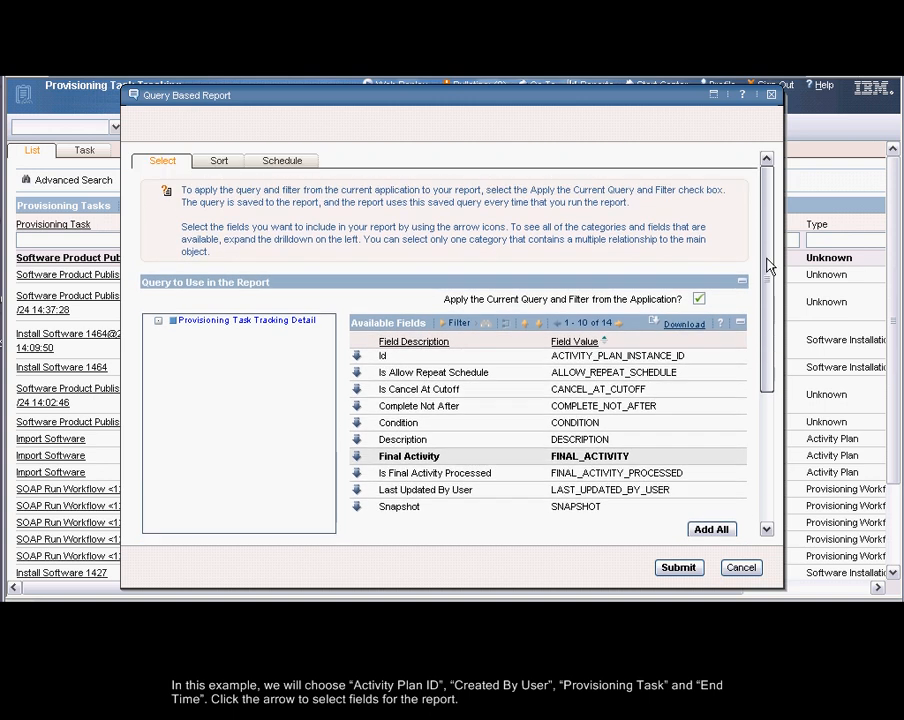
Sort the report first by Activity Plan Id in ascending order
{"action": "left_click", "coordinate": [216, 162]}
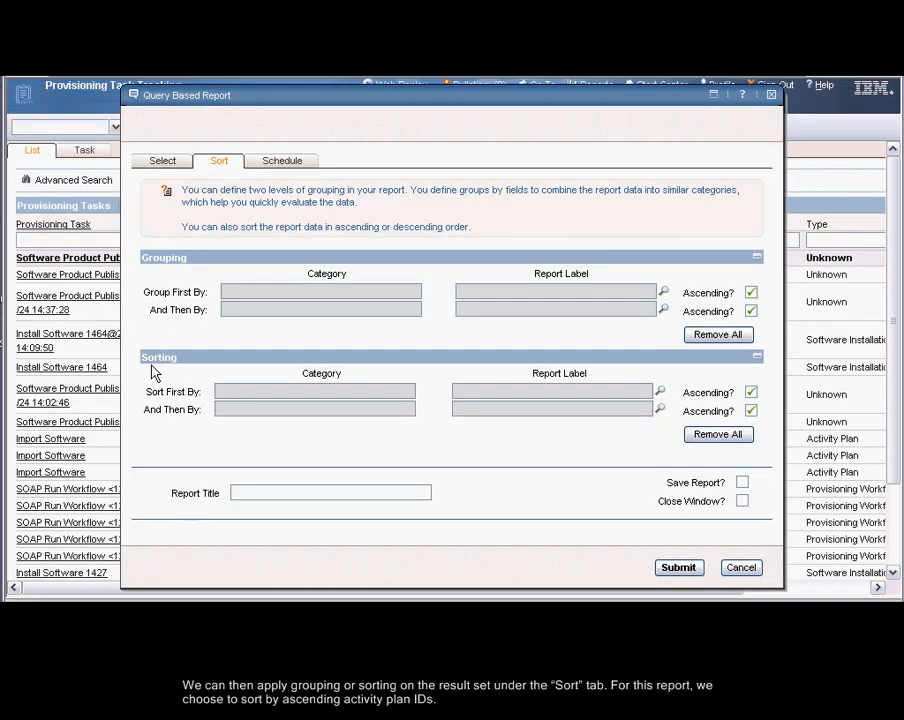
{"action": "left_click", "coordinate": [661, 393]}
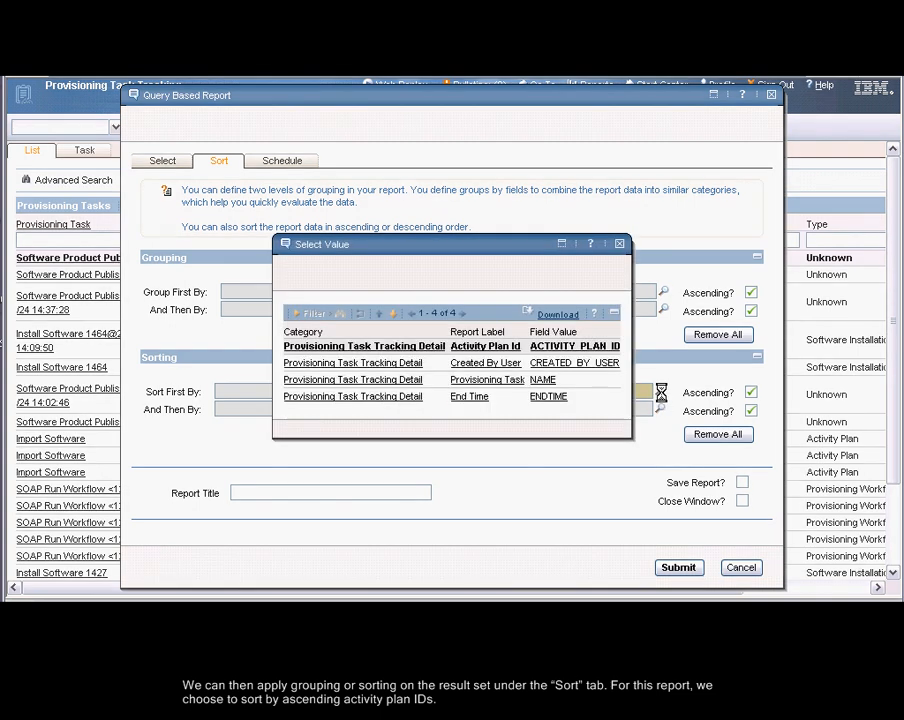
{"action": "left_click", "coordinate": [502, 346]}
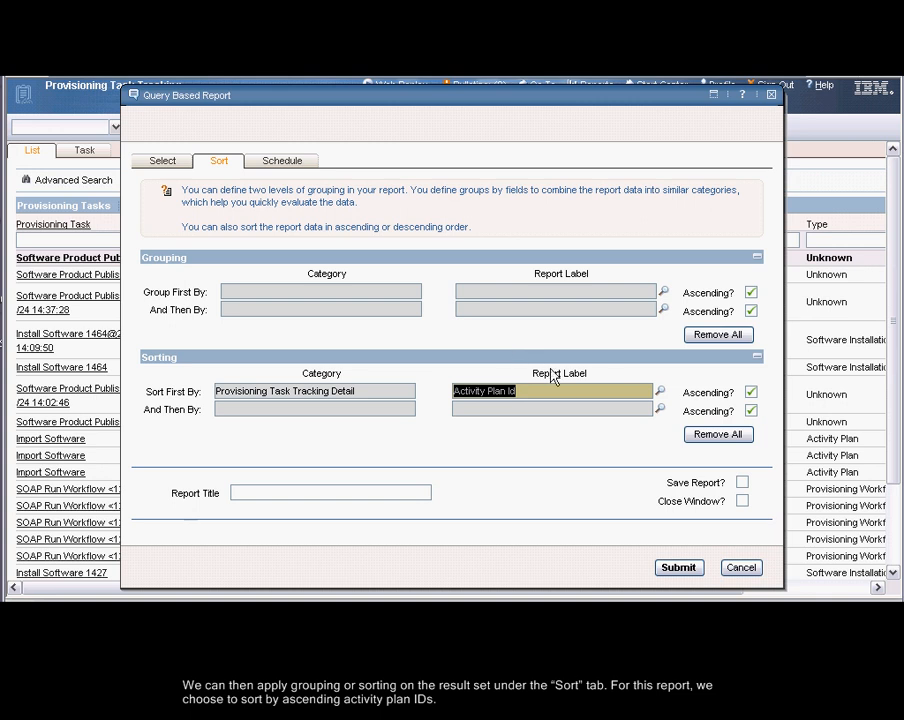
Title the report "Which provisioning tasks did not complete successfully?", mark it for saving and submit it to run immediately
{"action": "left_click", "coordinate": [282, 162]}
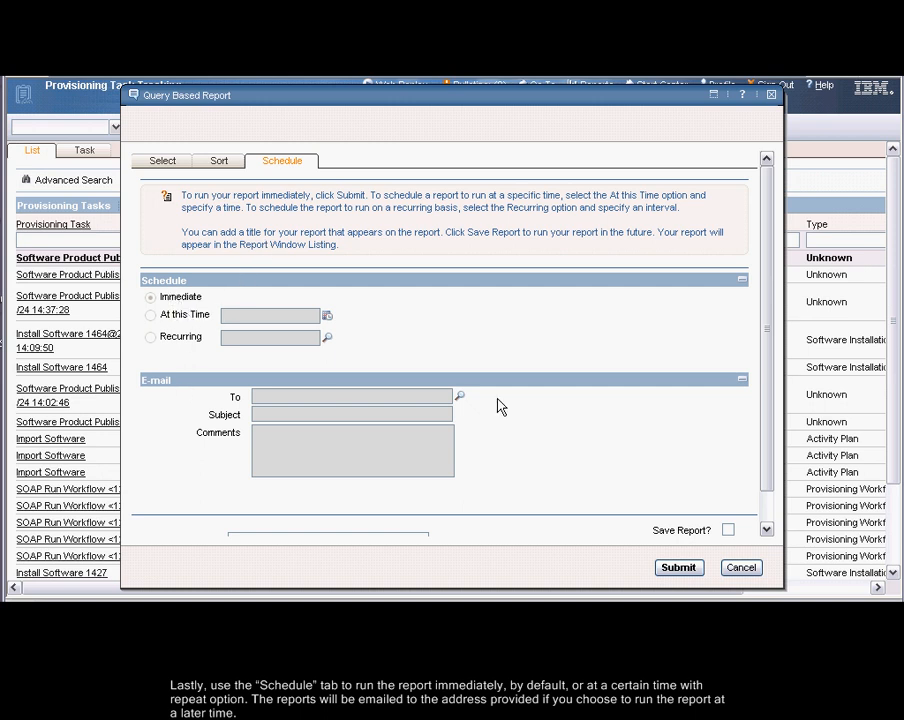
{"action": "scroll", "coordinate": [762, 290], "scroll_direction": "down", "scroll_amount": 2}
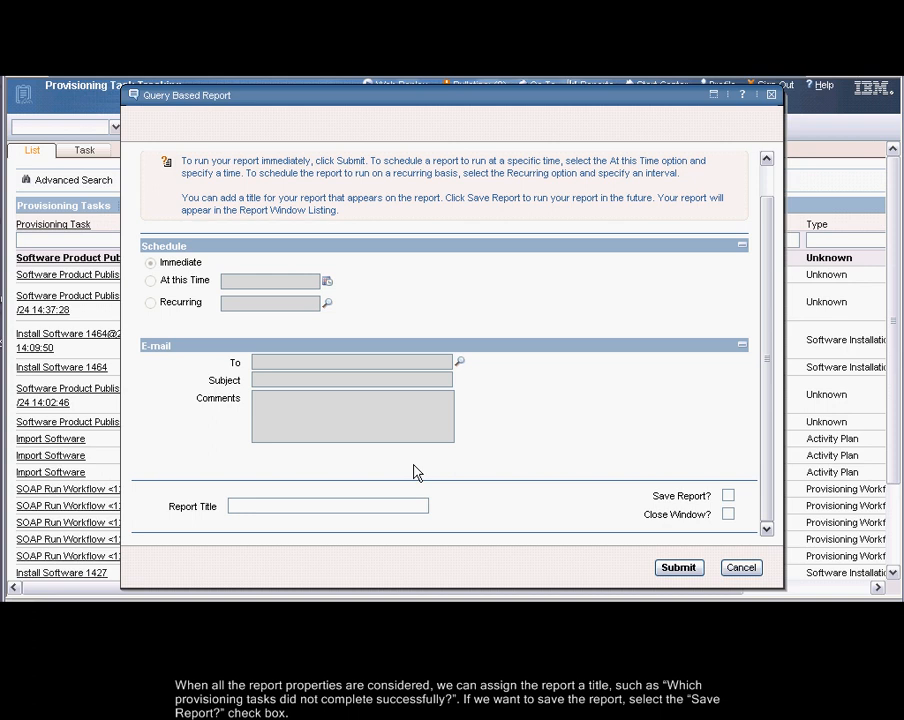
{"action": "left_click", "coordinate": [265, 504]}
{"action": "type", "text": "Which provisioning tasks did not complete successfully?"}
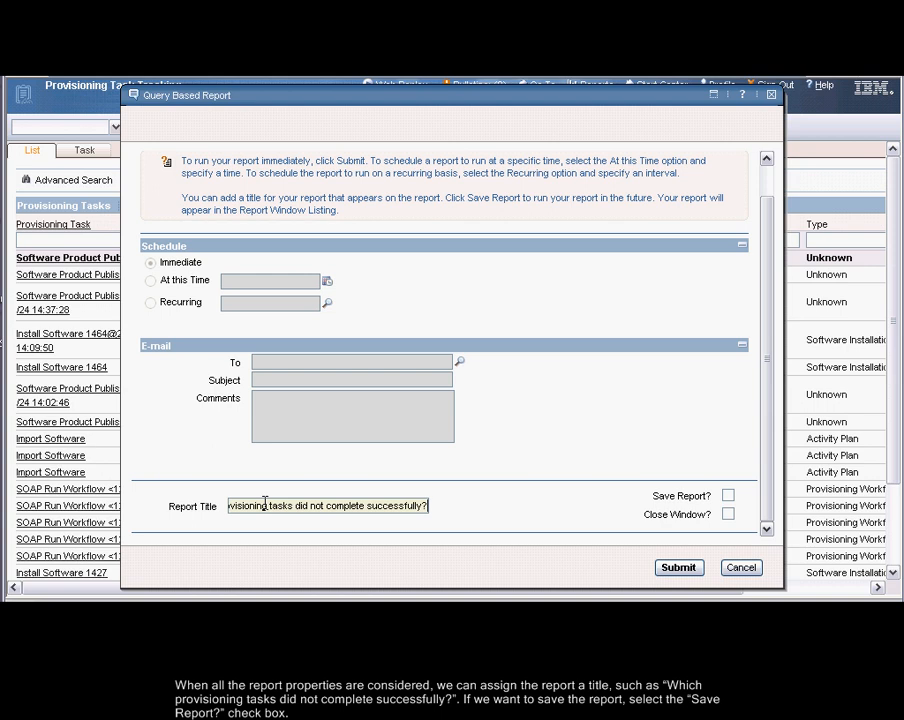
{"action": "left_click", "coordinate": [728, 496]}
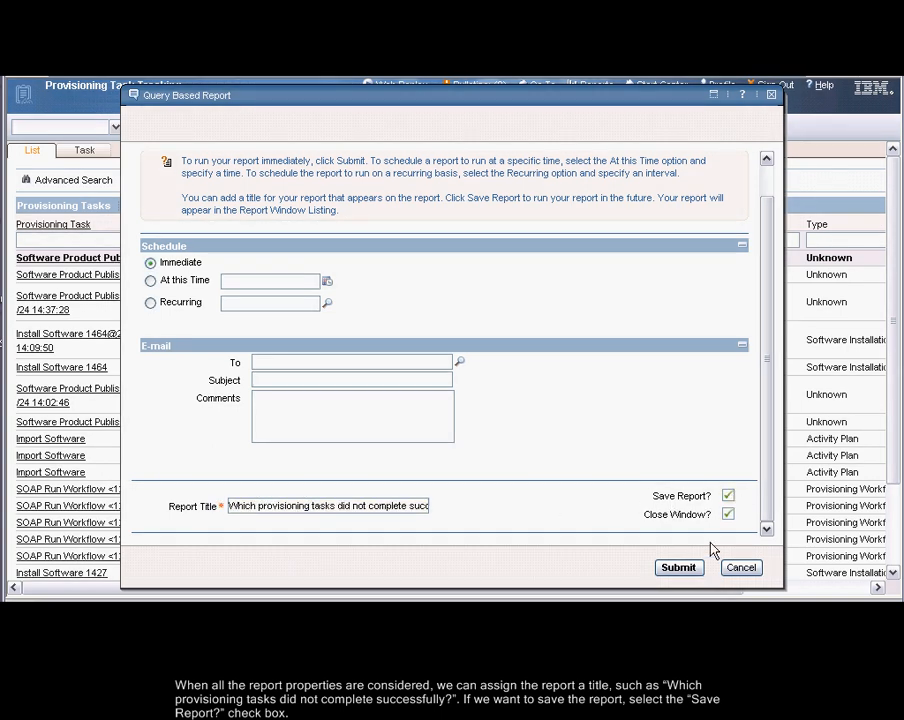
{"action": "left_click", "coordinate": [667, 567]}
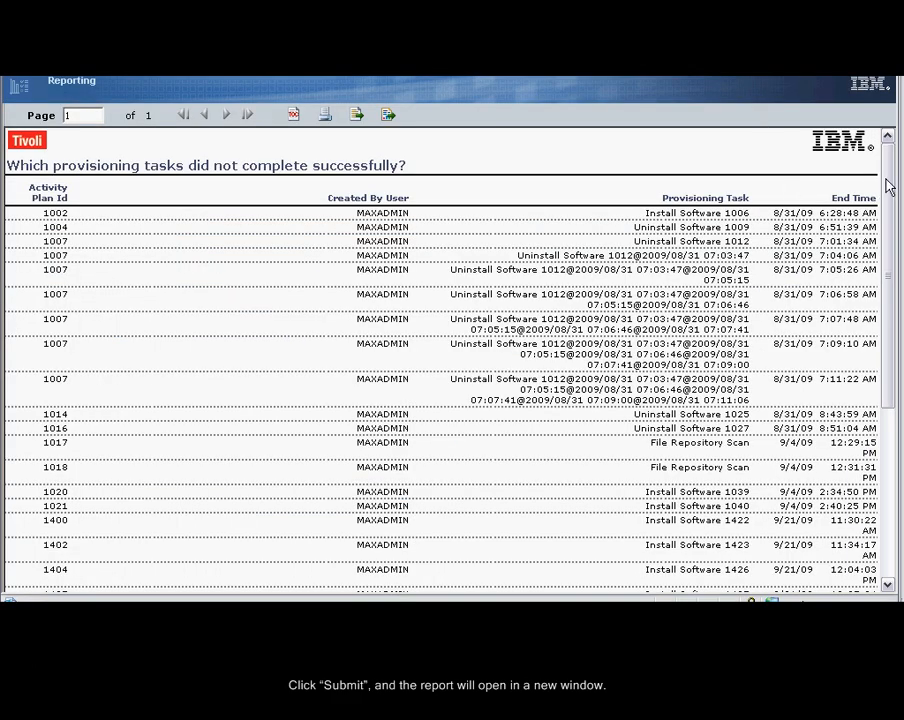
Export all pages of the generated report in pdf format and look through the resulting document
{"action": "left_click_drag", "start_coordinate": [884, 160], "coordinate": [867, 318]}
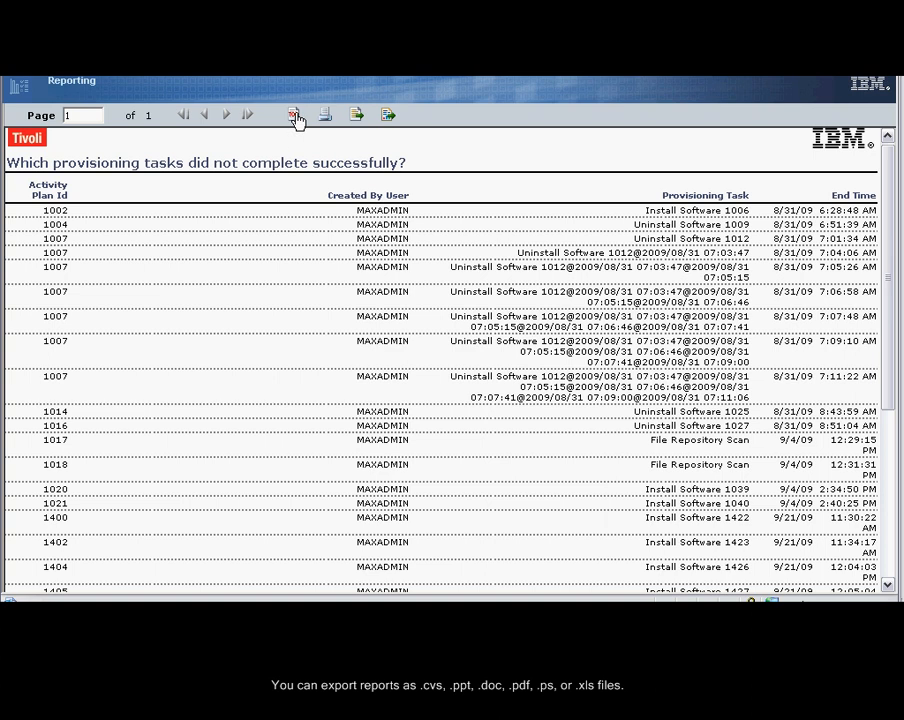
{"action": "left_click", "coordinate": [389, 118]}
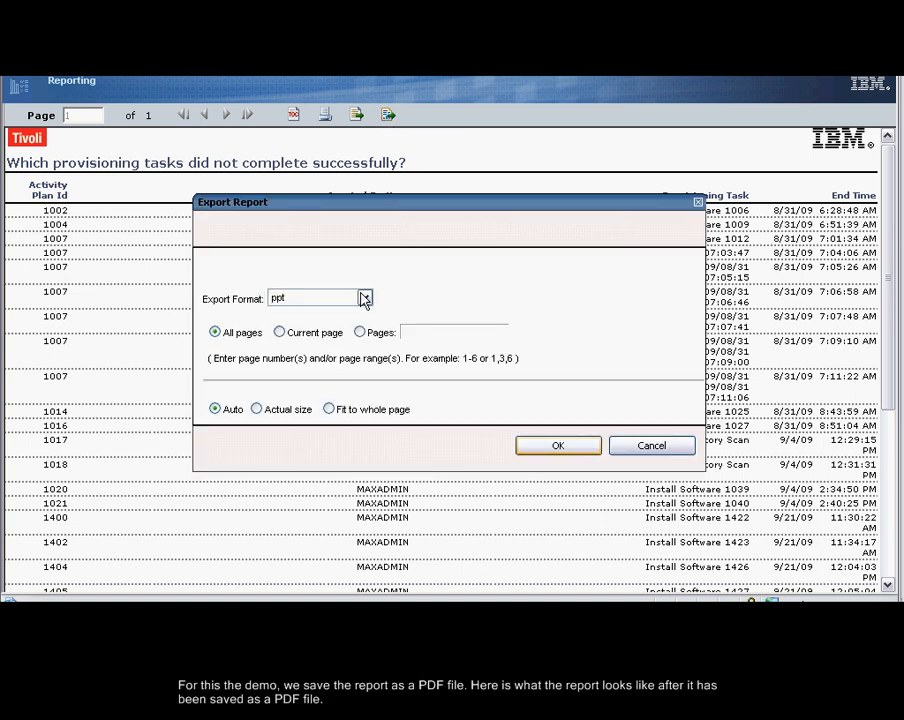
{"action": "left_click", "coordinate": [365, 299]}
{"action": "left_click", "coordinate": [323, 338]}
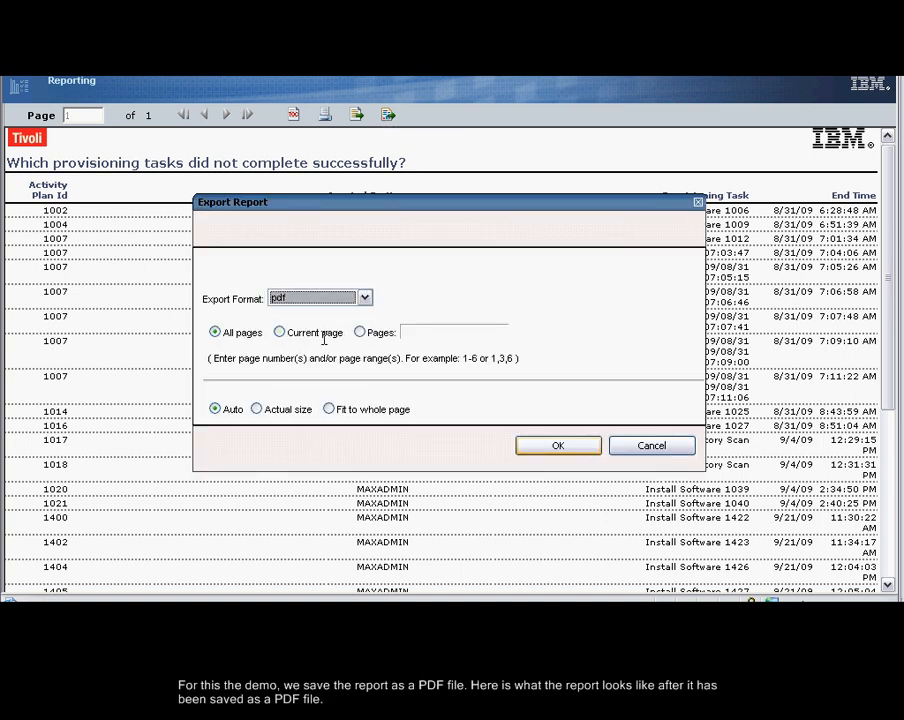
{"action": "left_click", "coordinate": [550, 448]}
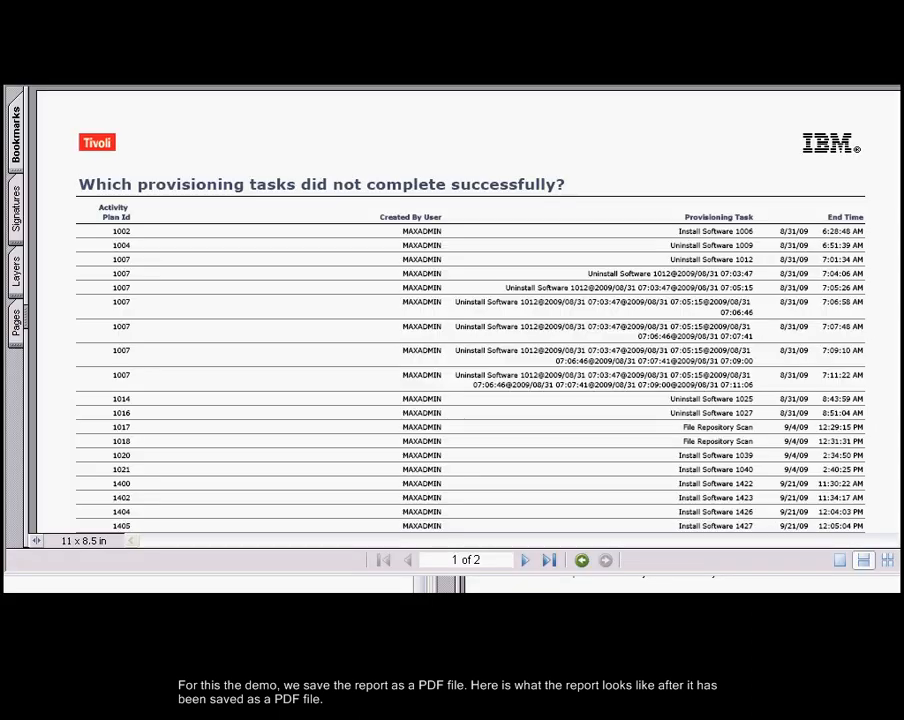
{"action": "scroll", "coordinate": [450, 310], "scroll_direction": "down", "scroll_amount": 6}
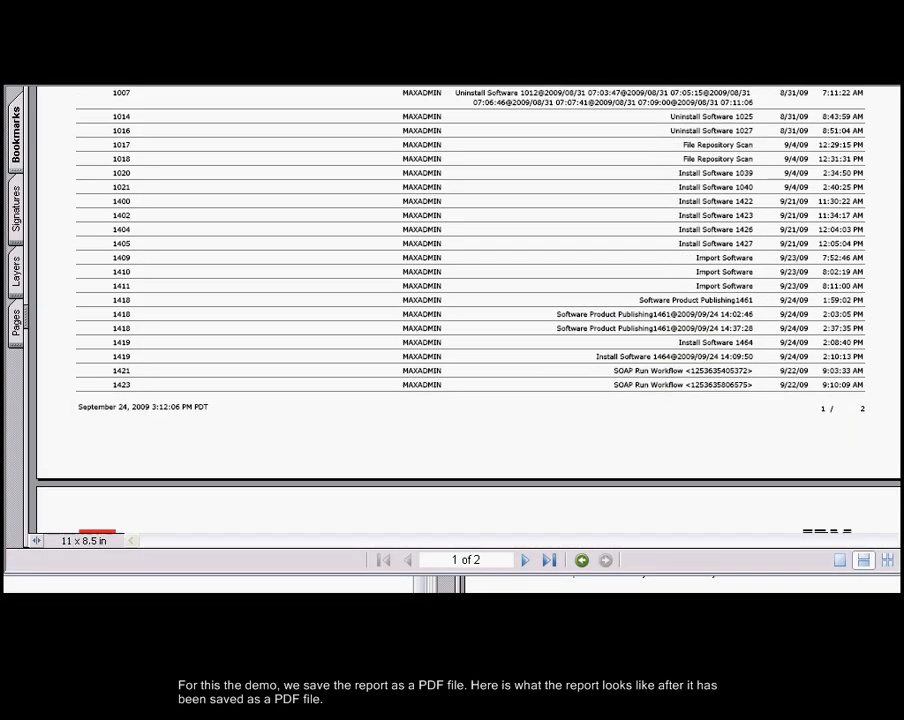
{"action": "scroll", "coordinate": [450, 310], "scroll_direction": "down", "scroll_amount": 8}
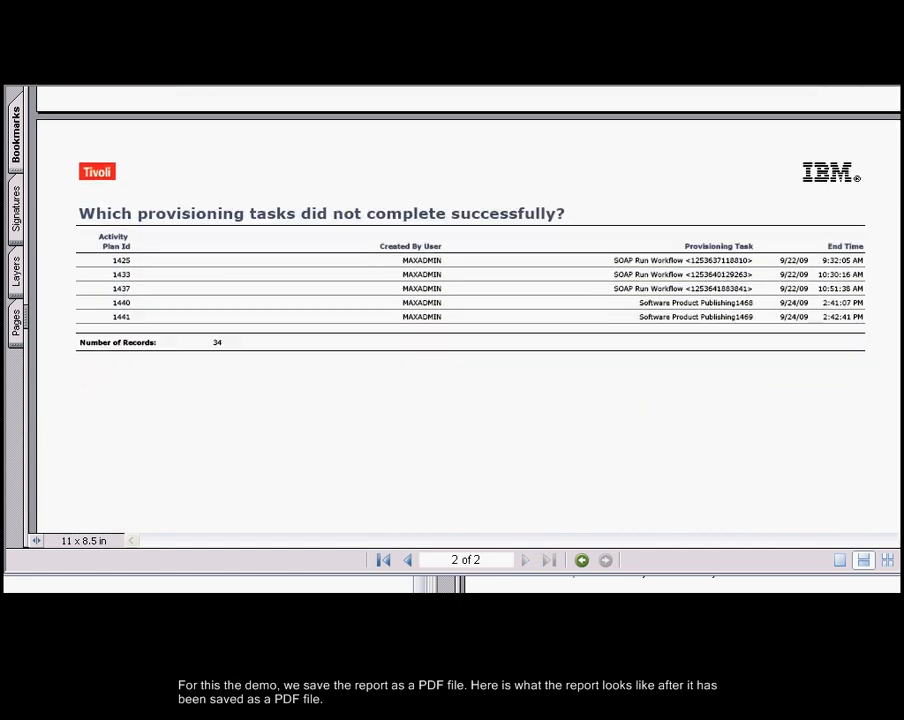
{"action": "scroll", "coordinate": [450, 310], "scroll_direction": "down", "scroll_amount": 2}
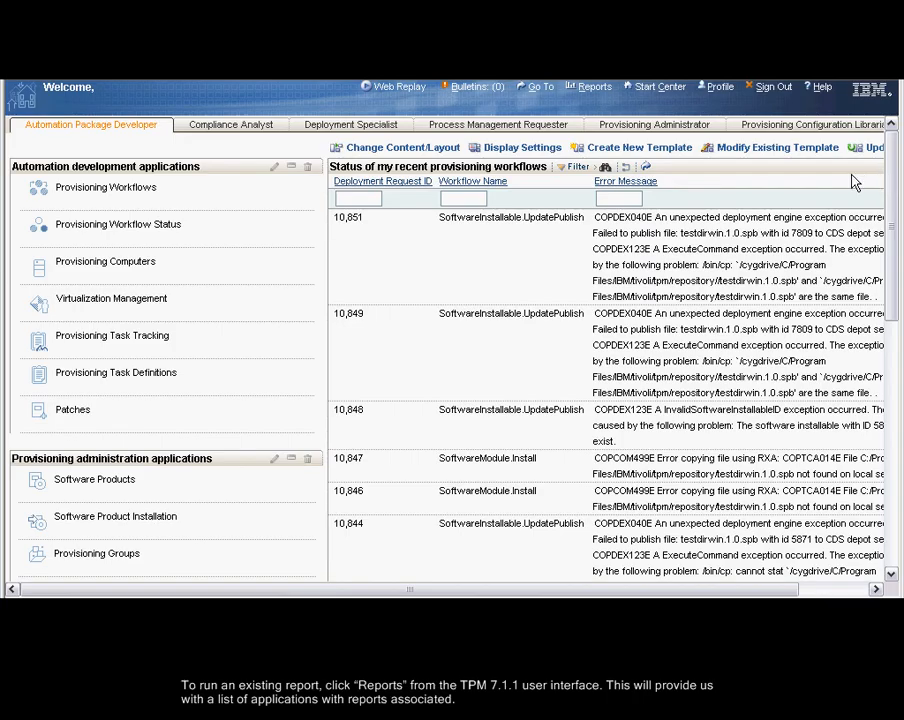
Run the Deployment report for Provisioning Computers, "How many computers are installed with which operating systems?", immediately with Virtual Server Only as N
{"action": "left_click", "coordinate": [596, 87]}
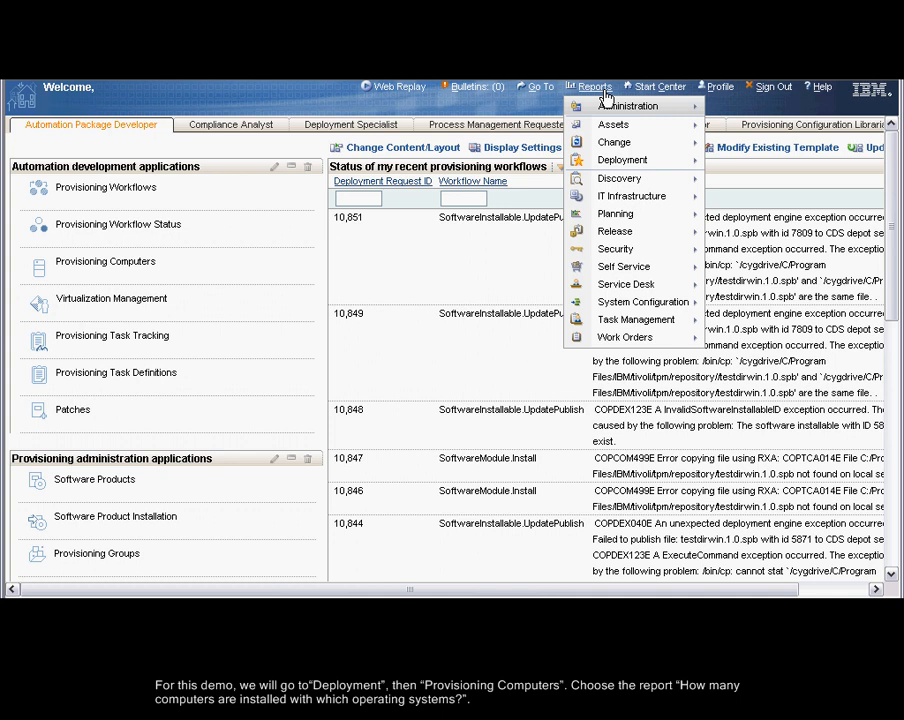
{"action": "mouse_move", "coordinate": [615, 160]}
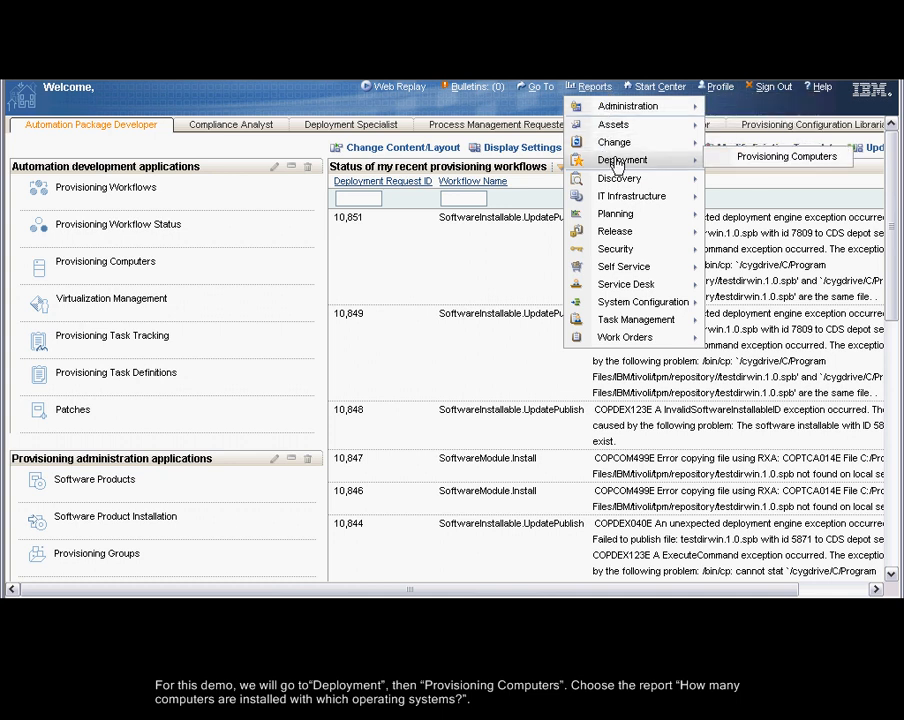
{"action": "left_click", "coordinate": [735, 158]}
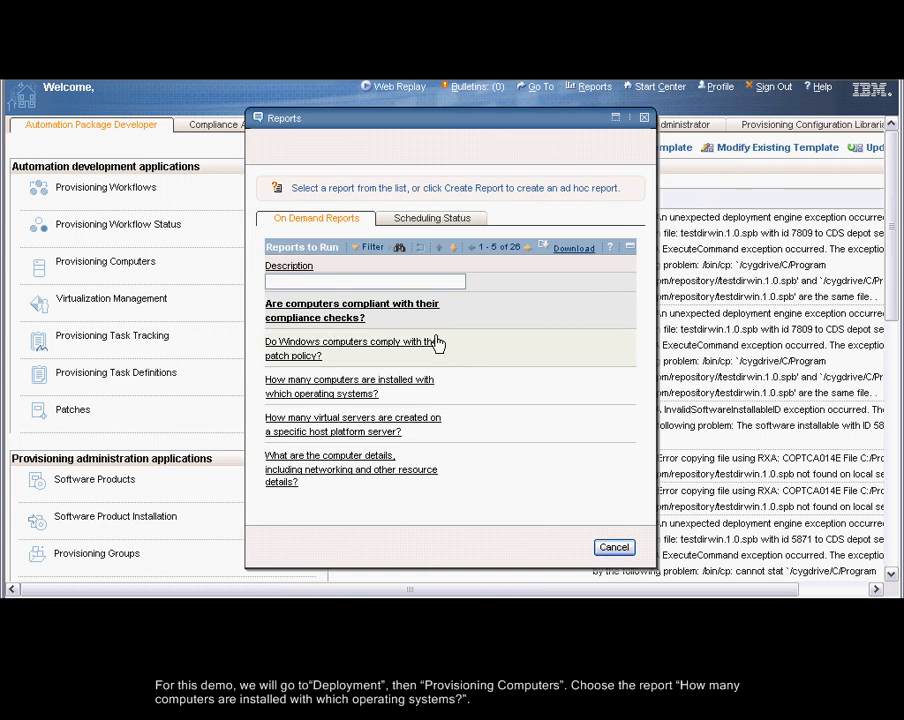
{"action": "left_click", "coordinate": [350, 397]}
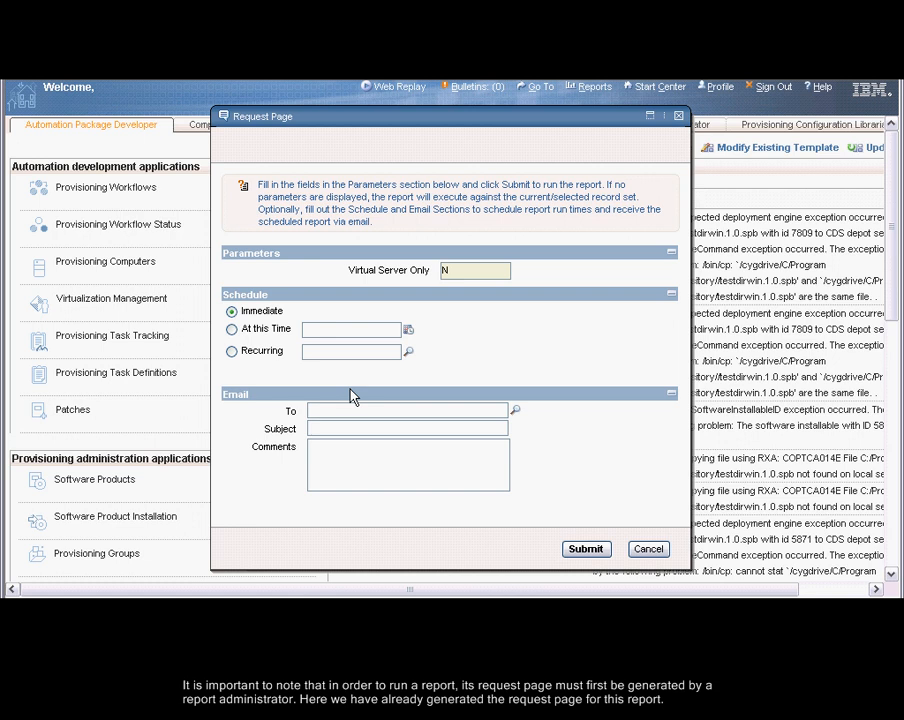
{"action": "left_click", "coordinate": [582, 549]}
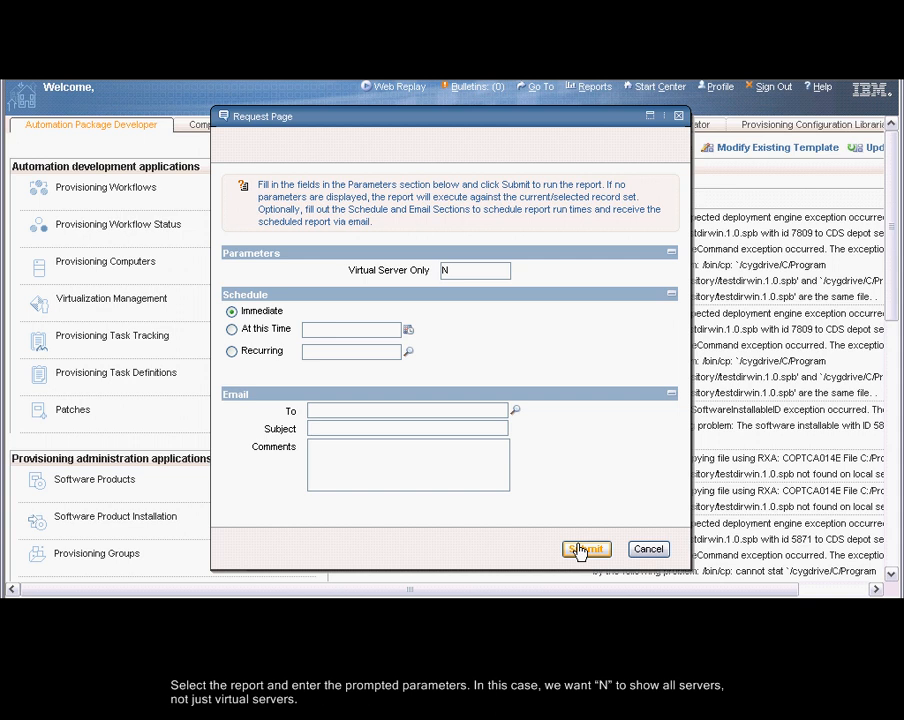
{"action": "left_click", "coordinate": [579, 551]}
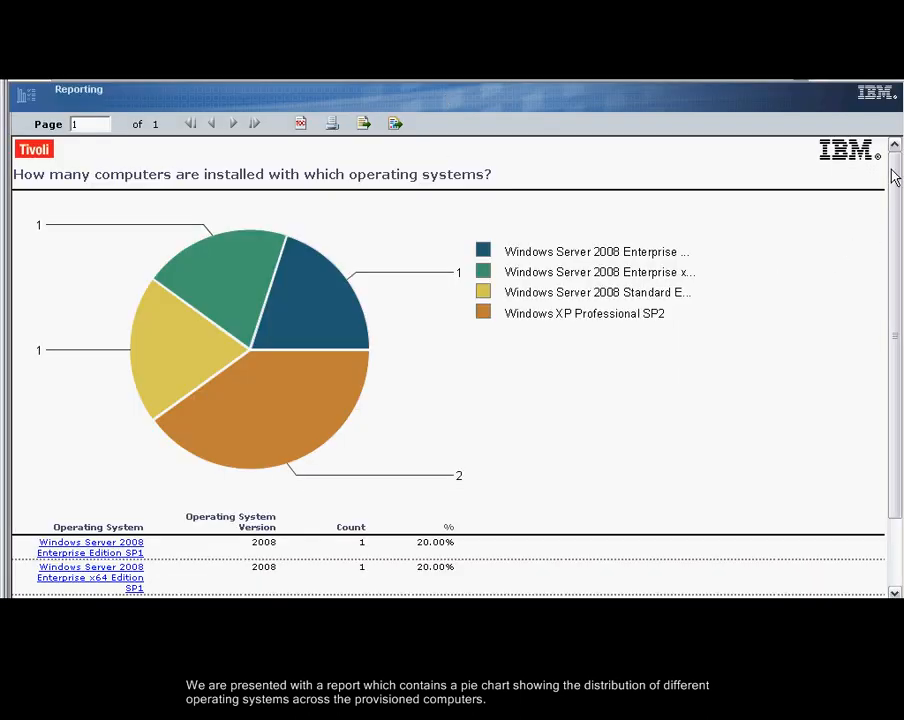
Drill down to the Windows XP Professional SP2 computers and open the installed software report for vm-ep-d22.torolab.ibm.com
{"action": "left_click_drag", "start_coordinate": [895, 176], "coordinate": [889, 280]}
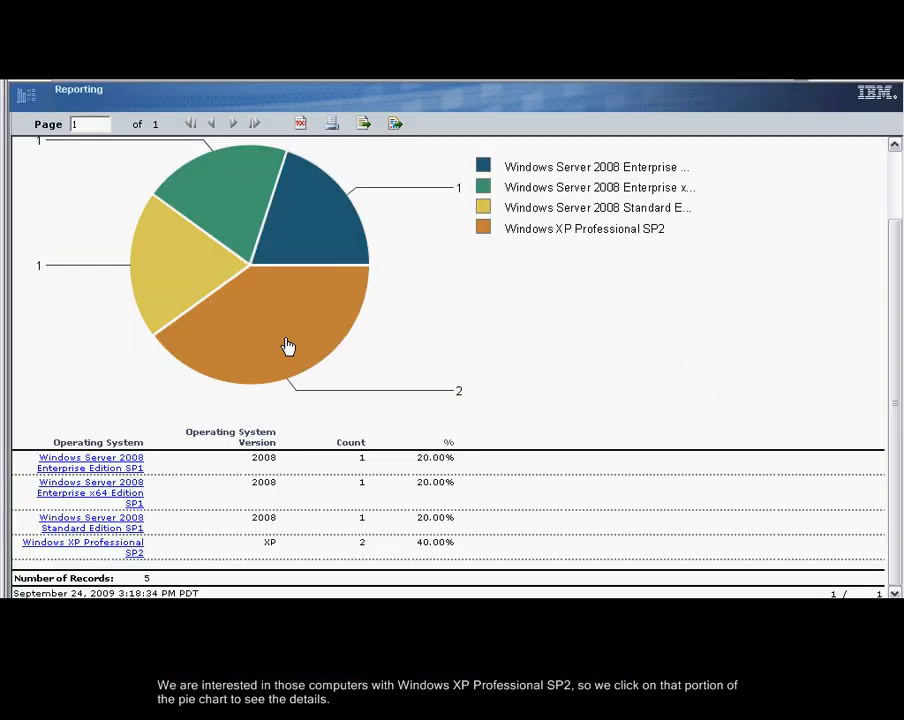
{"action": "left_click", "coordinate": [288, 340]}
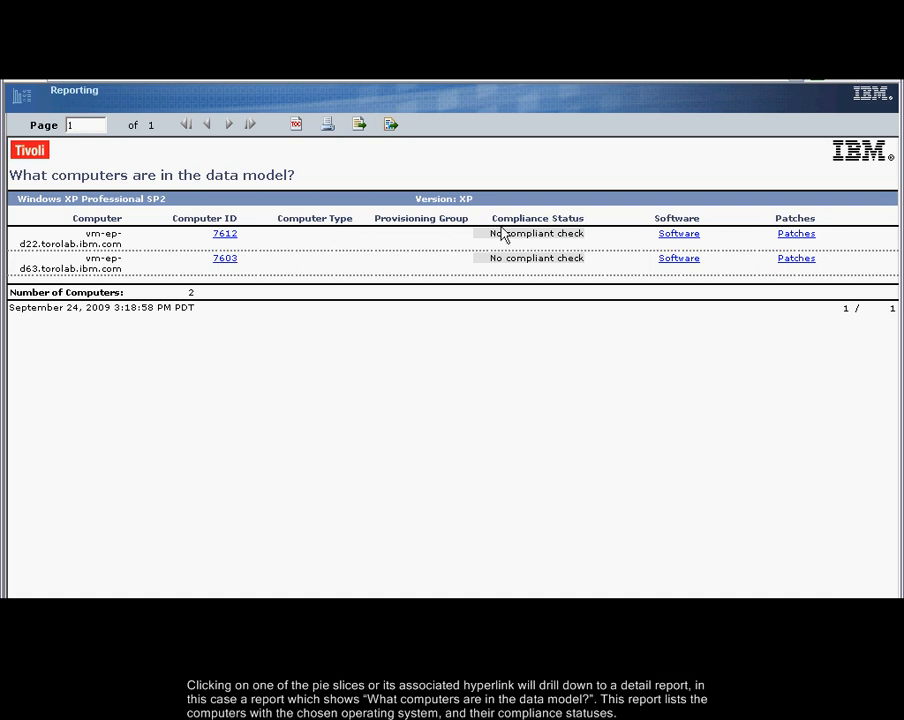
{"action": "left_click", "coordinate": [685, 239]}
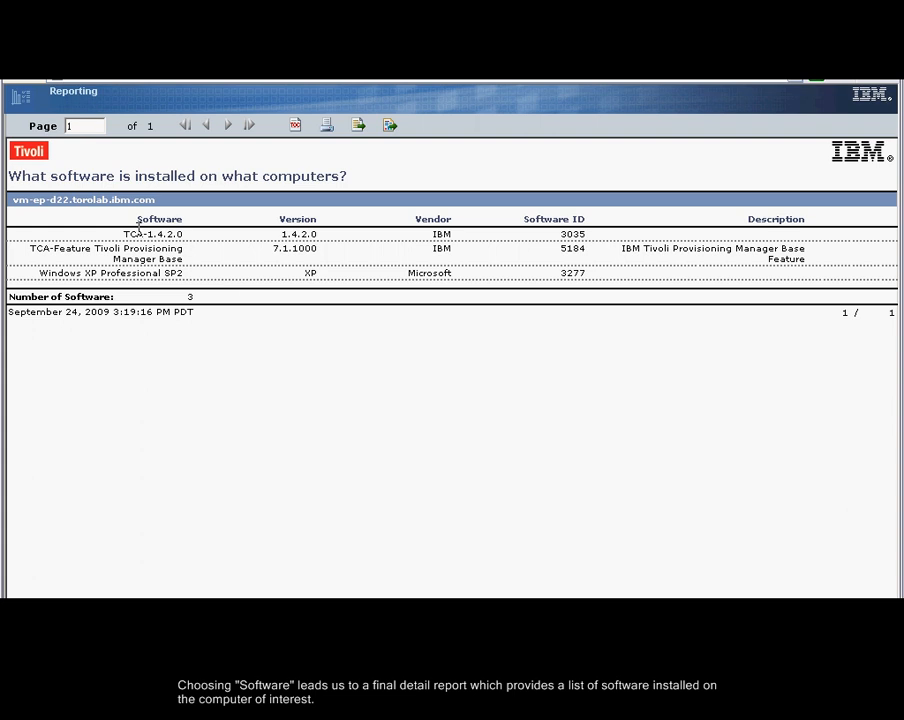